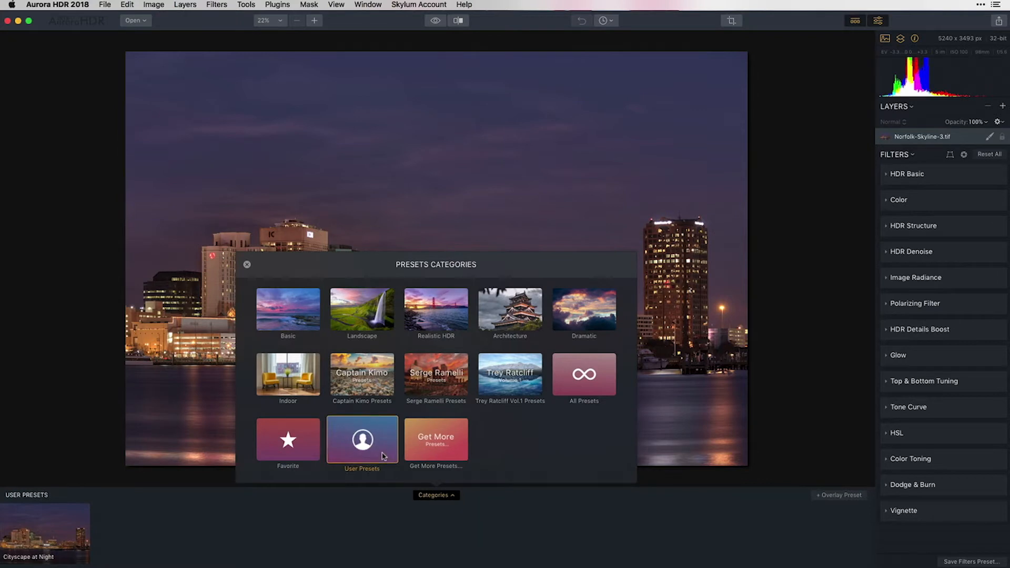
Apply the Cityscape at Night user preset at full amount and hide the presets strip.
left_click(384, 455)
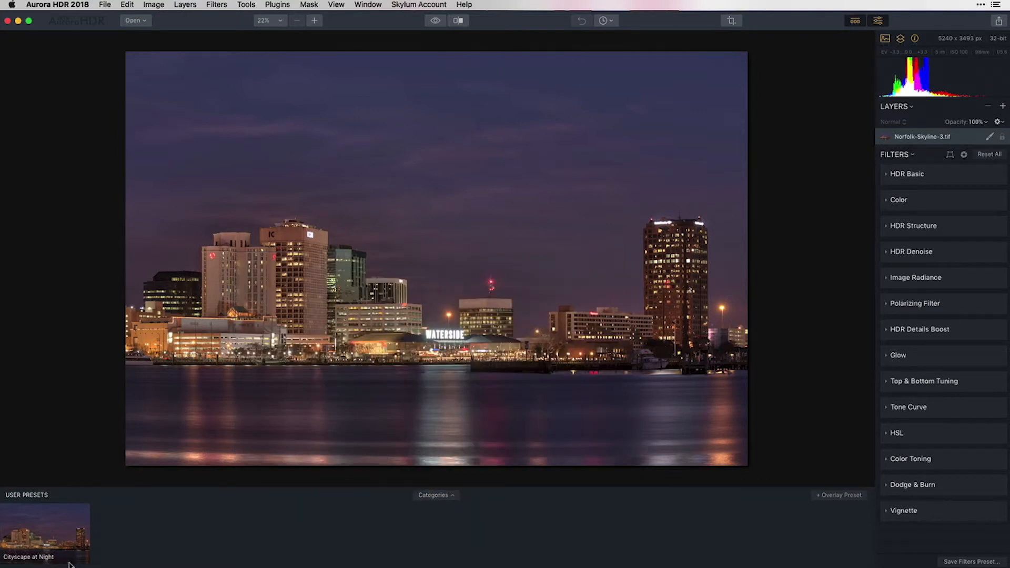
left_click(55, 542)
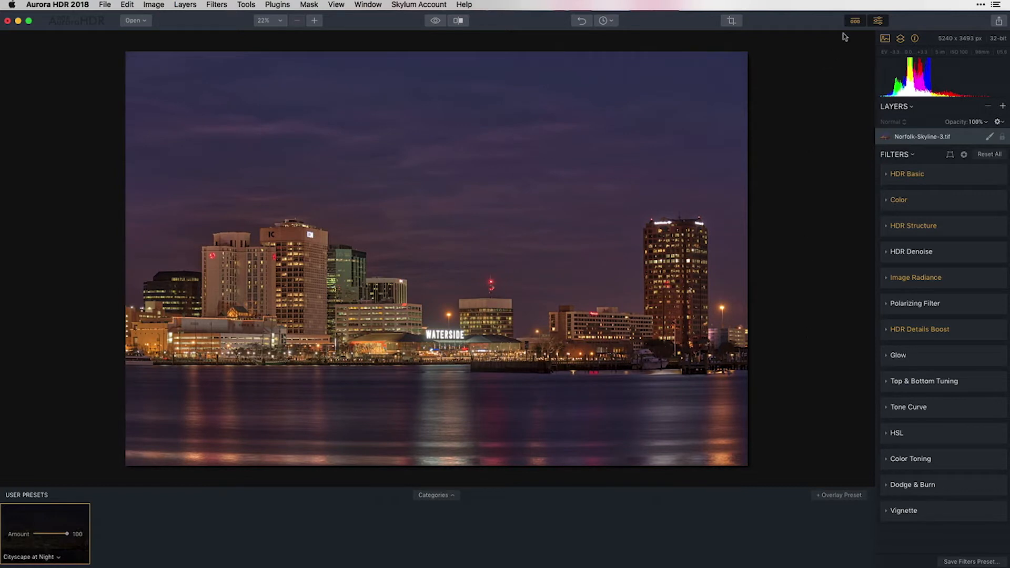
left_click(855, 22)
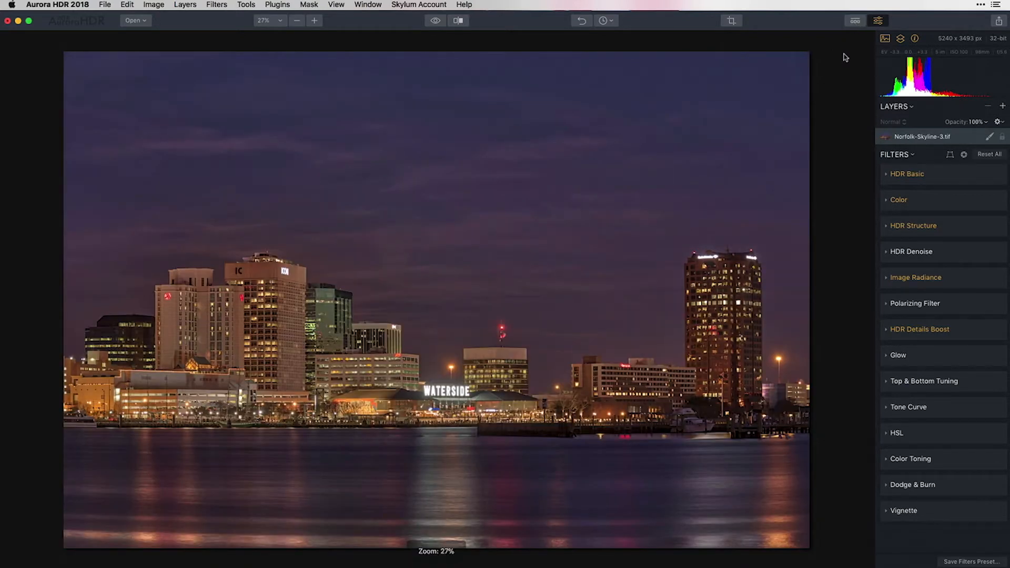
Add a new adjustment layer above the skyline photo and set its HDR Enhance to 81.
left_click(1004, 107)
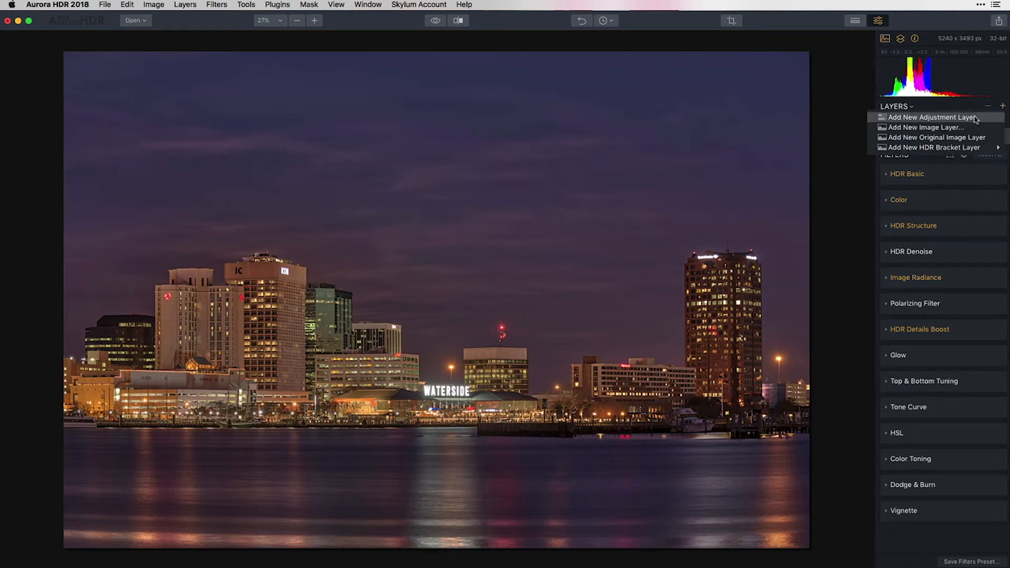
left_click(977, 118)
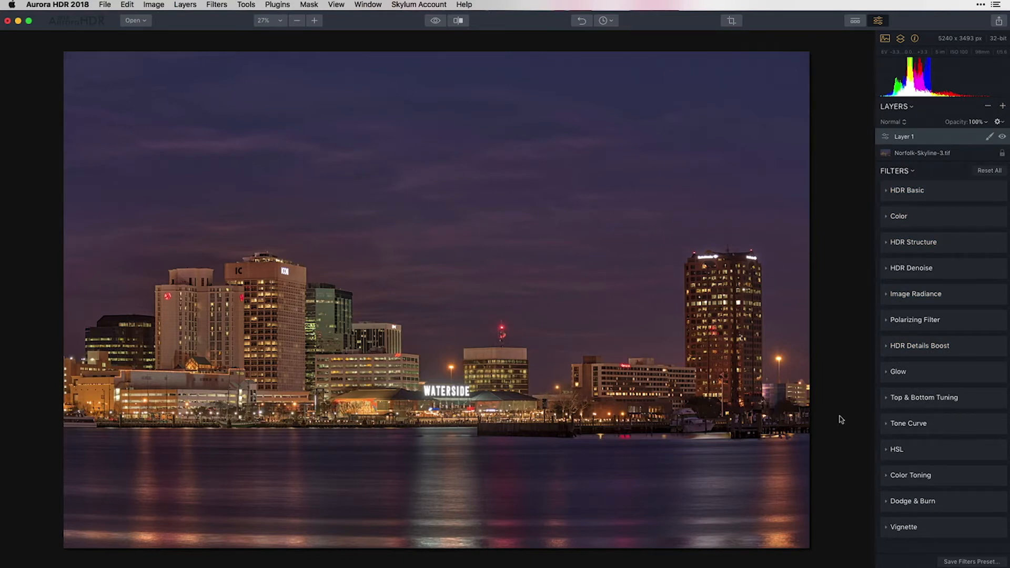
left_click(889, 191)
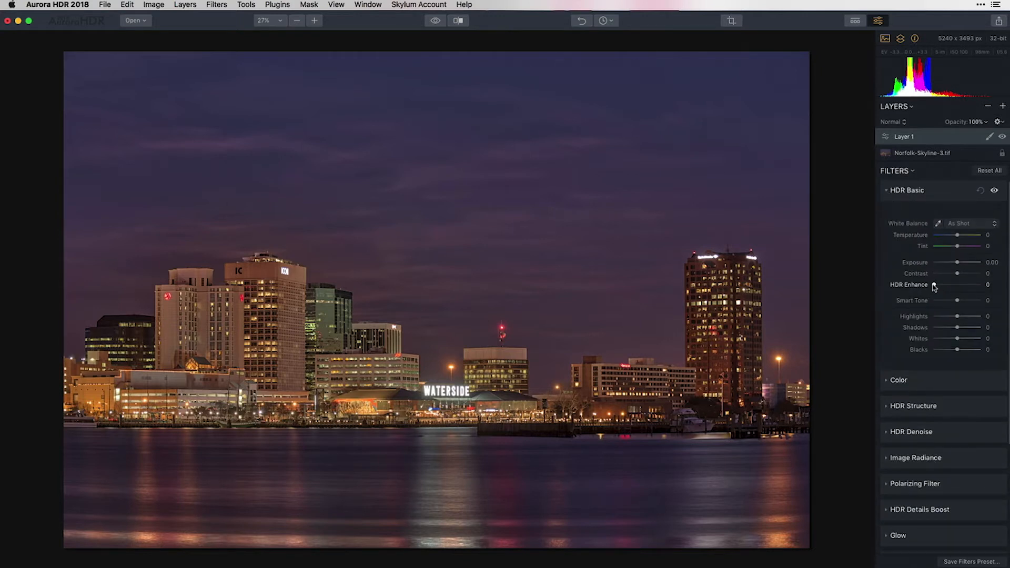
left_click_drag(935, 287, 972, 287)
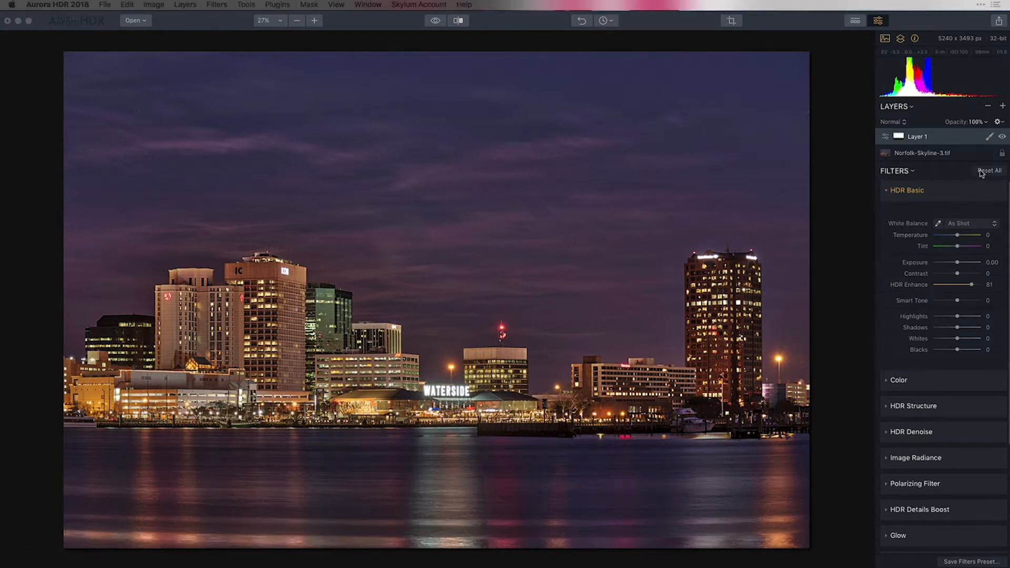
Mask Layer 1 with a level gradient across the waterline and compare the photo with the layer hidden and shown.
left_click(990, 138)
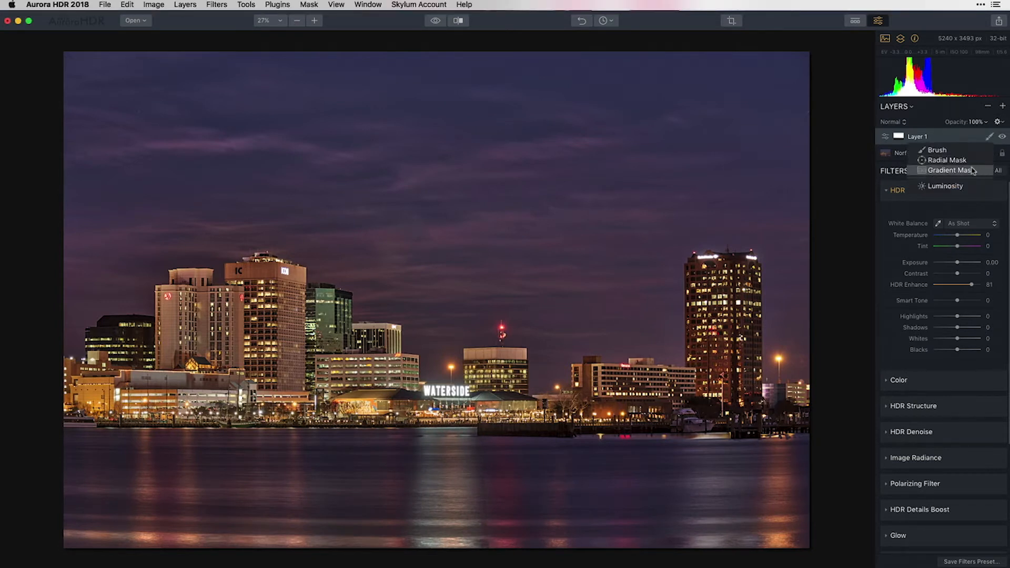
left_click(950, 170)
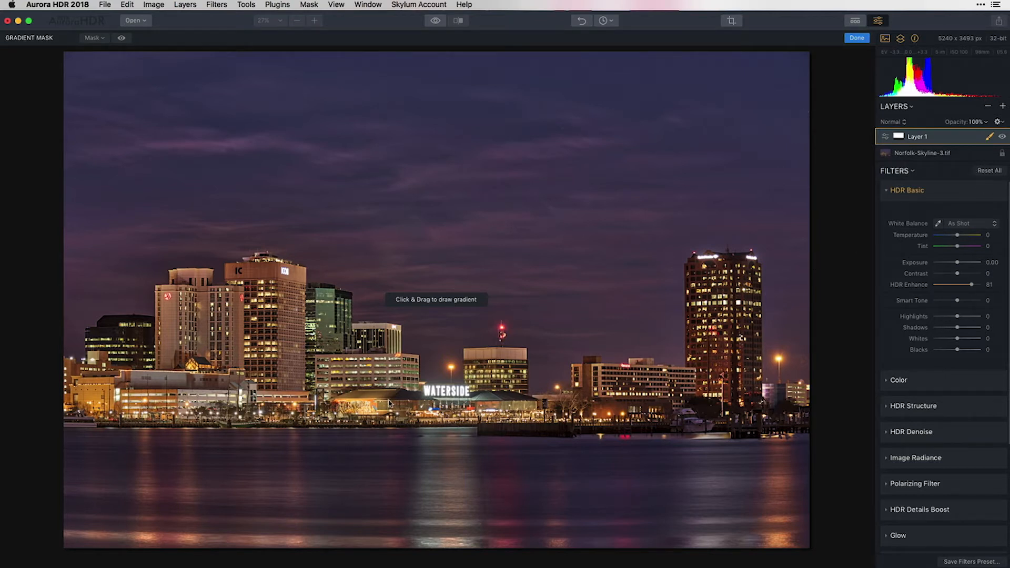
left_click_drag(388, 405, 388, 459)
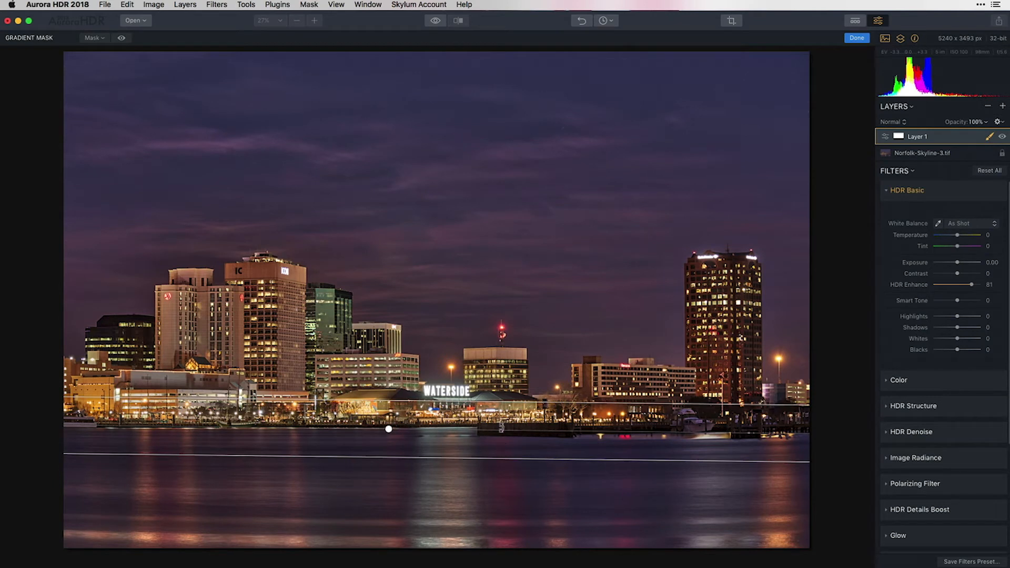
left_click_drag(503, 427, 504, 425)
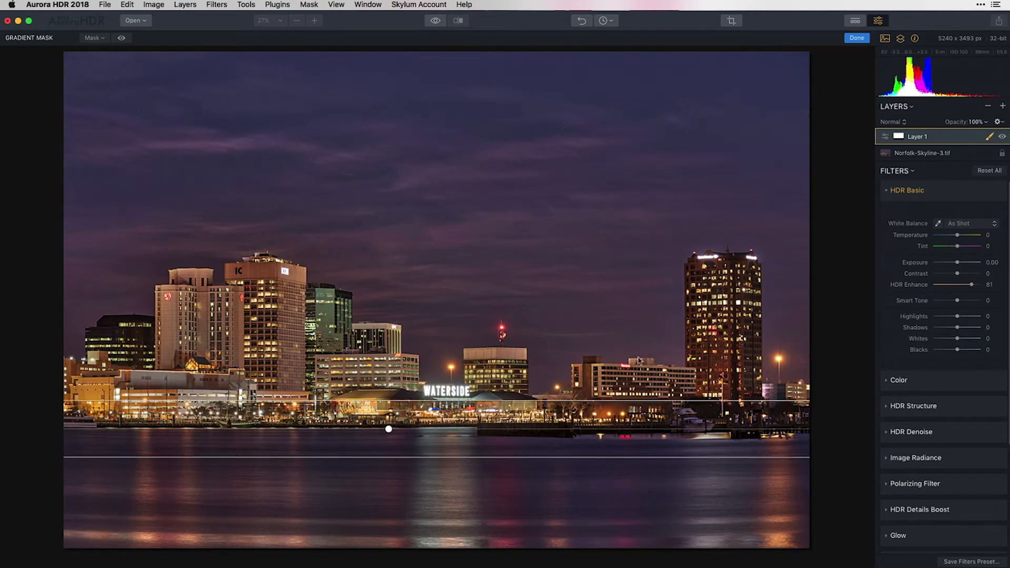
left_click(858, 39)
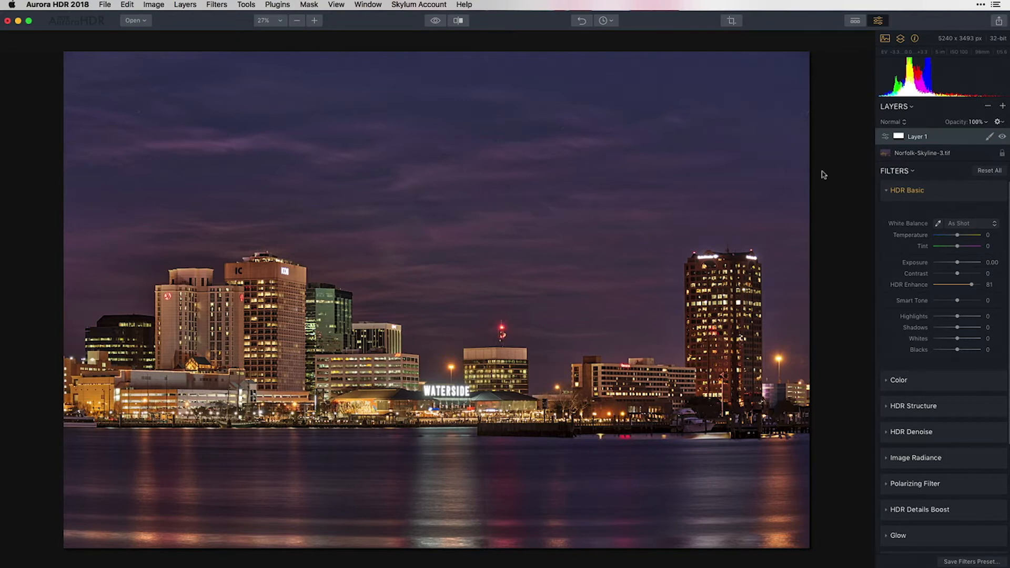
left_click(1003, 136)
left_click(1004, 138)
Add a second adjustment layer above Layer 1 and start a brush mask on it.
left_click(1004, 107)
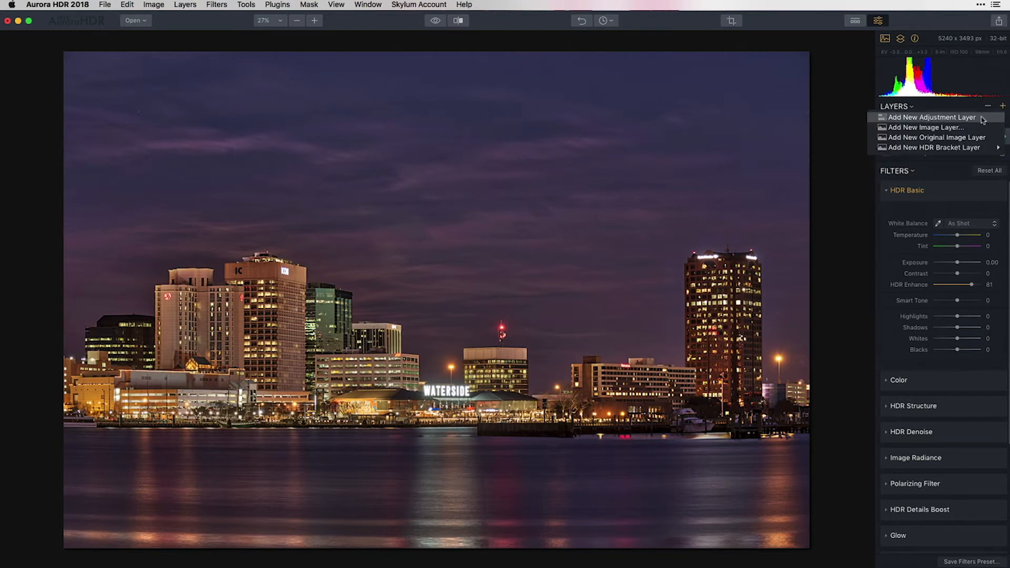
left_click(982, 121)
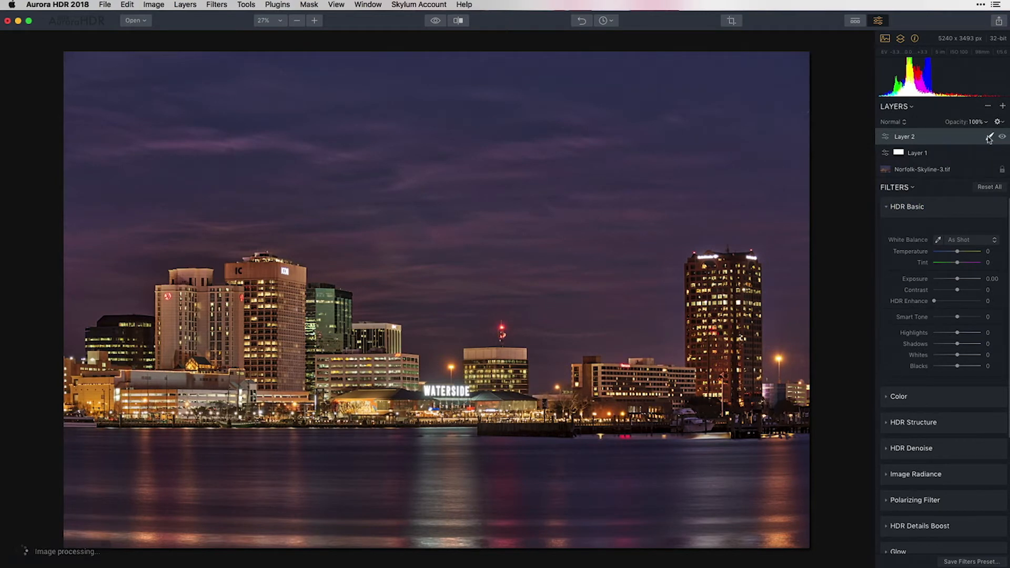
left_click(989, 136)
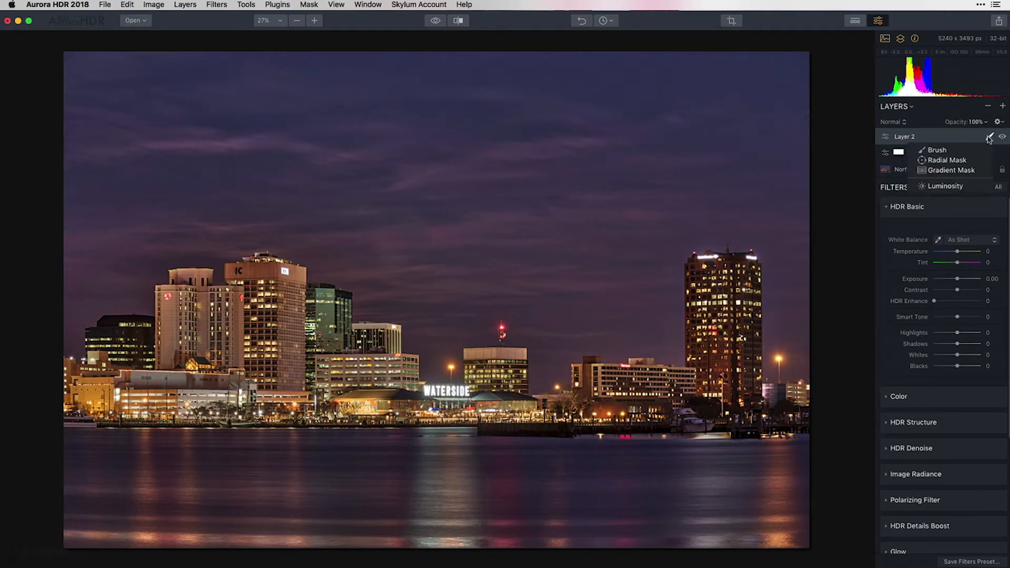
left_click(963, 152)
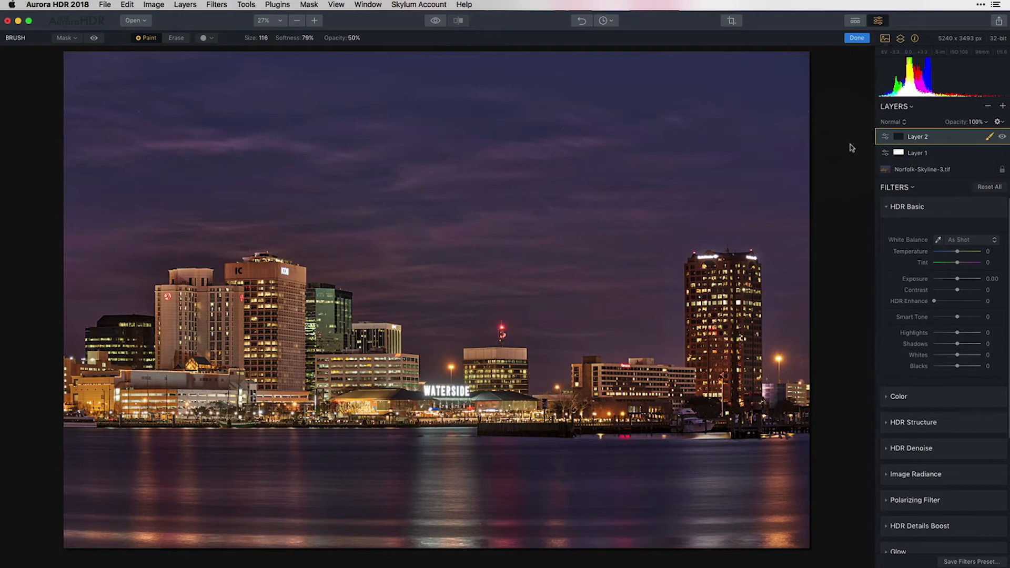
With the mask overlay shown, paint the sky edge along the skyline using brush size 80, softness 89% and opacity 100%.
left_click(97, 42)
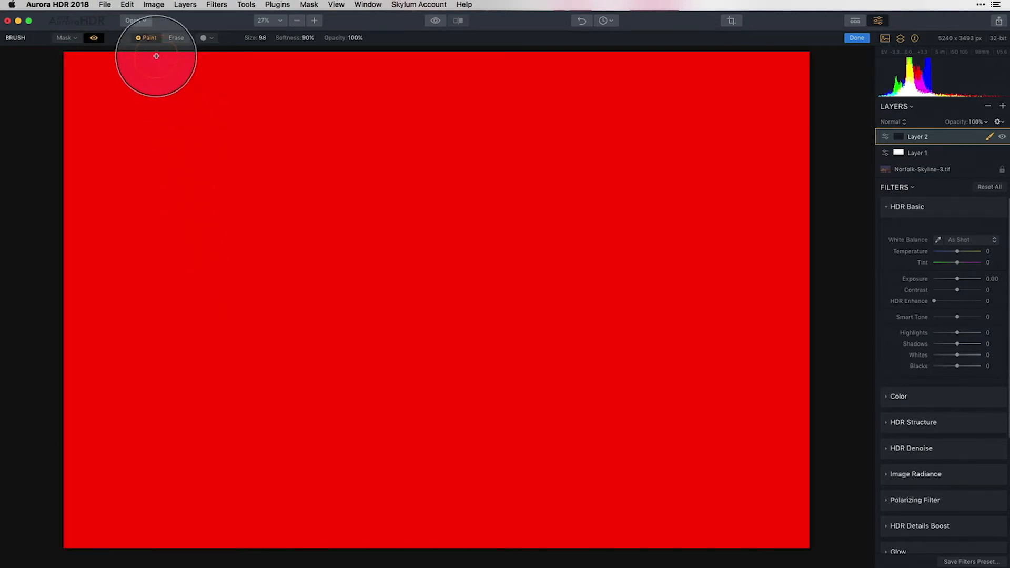
left_click(211, 41)
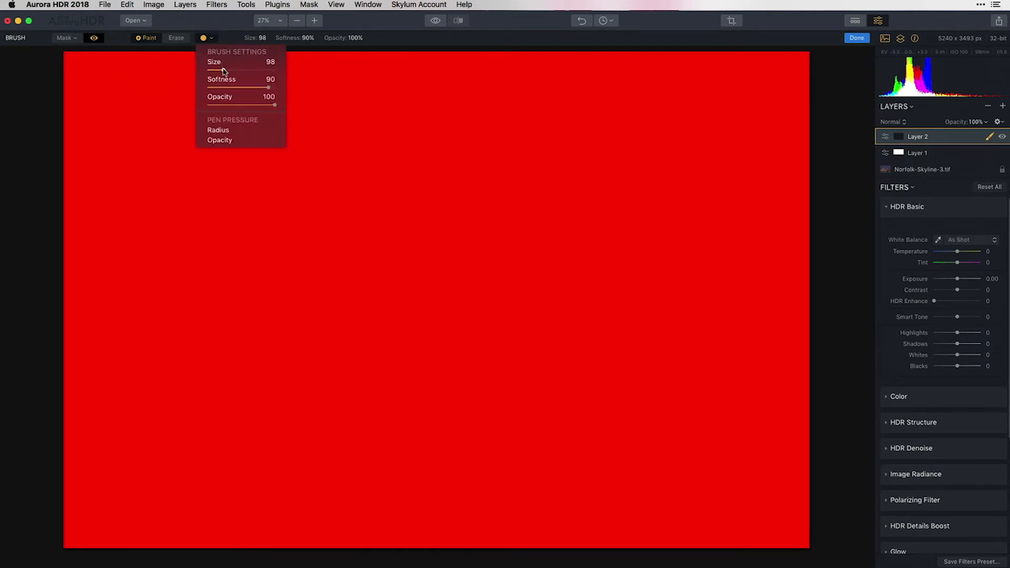
left_click_drag(225, 70, 264, 87)
mouse_move(75, 290)
left_mouse_down()
mouse_move(137, 298)
mouse_move(161, 271)
mouse_move(150, 300)
mouse_move(165, 254)
mouse_move(215, 251)
mouse_move(189, 250)
mouse_move(218, 275)
mouse_move(219, 255)
mouse_move(294, 248)
mouse_move(360, 295)
mouse_move(359, 316)
mouse_move(413, 320)
mouse_move(425, 371)
mouse_move(463, 366)
mouse_move(470, 336)
mouse_move(530, 337)
mouse_move(544, 386)
mouse_move(558, 354)
mouse_move(580, 348)
mouse_move(674, 351)
mouse_move(678, 266)
mouse_move(706, 240)
mouse_move(750, 239)
mouse_move(778, 270)
mouse_move(778, 365)
mouse_move(788, 372)
mouse_move(801, 255)
left_mouse_up()
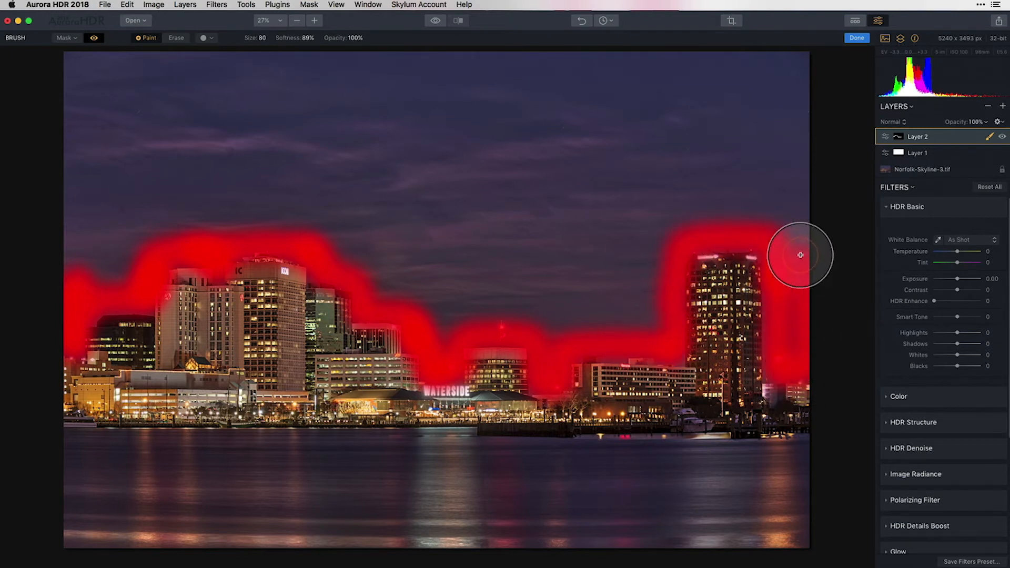
Fill the rest of the sky in Layer 2's mask with brush size 186 and softness 38%, and finish the mask.
left_click(212, 41)
mouse_move(218, 70)
left_mouse_down()
mouse_move(238, 70)
mouse_move(233, 89)
left_mouse_up()
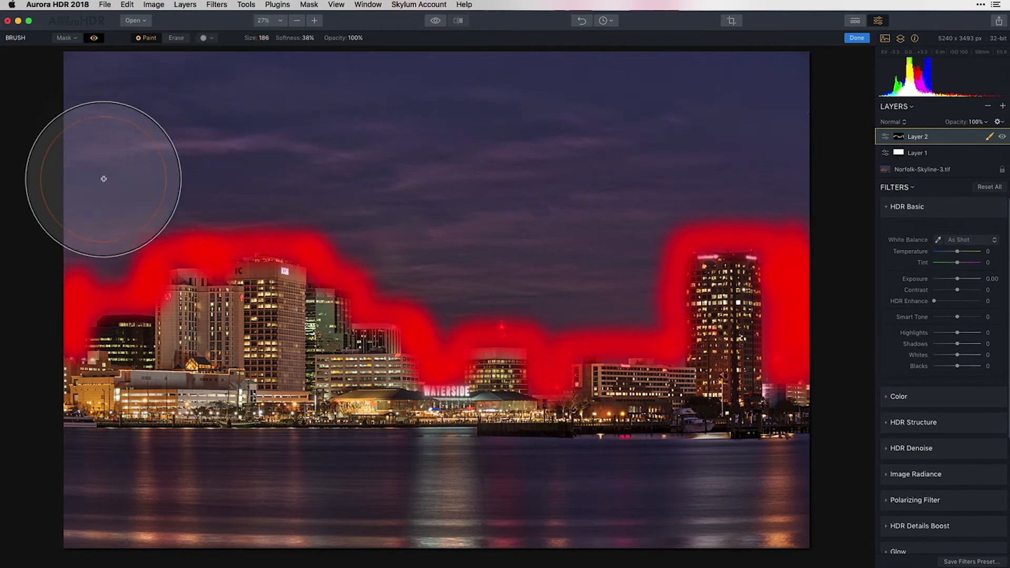
mouse_move(167, 157)
left_mouse_down()
mouse_move(85, 210)
mouse_move(82, 251)
mouse_move(118, 257)
mouse_move(185, 185)
mouse_move(126, 199)
mouse_move(100, 118)
mouse_move(54, 62)
mouse_move(133, 105)
mouse_move(136, 206)
mouse_move(407, 202)
mouse_move(256, 43)
mouse_move(772, 71)
mouse_move(801, 201)
mouse_move(589, 110)
mouse_move(673, 110)
mouse_move(623, 307)
mouse_move(433, 291)
mouse_move(440, 316)
mouse_move(331, 231)
mouse_move(570, 252)
left_mouse_up()
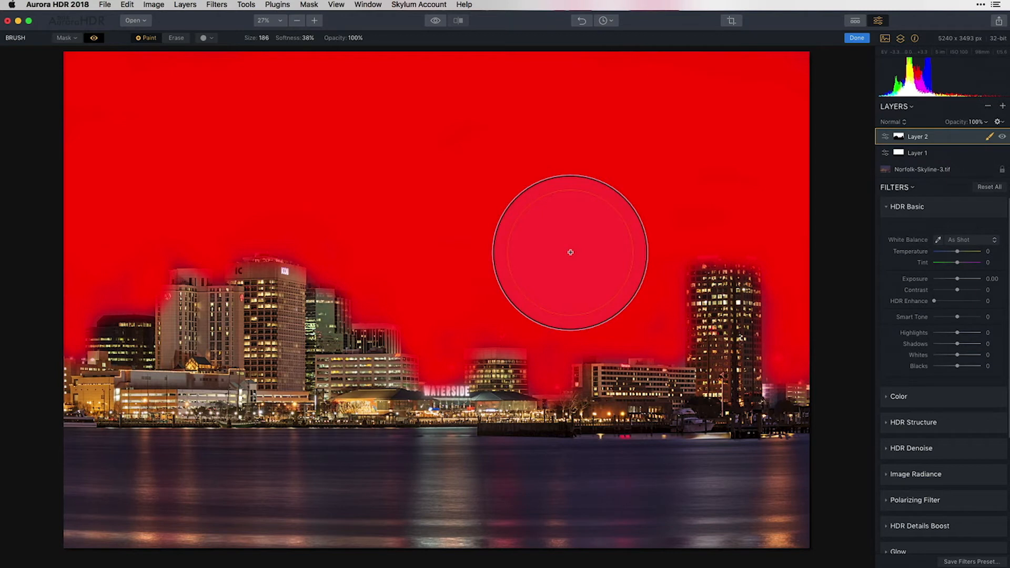
left_click(858, 38)
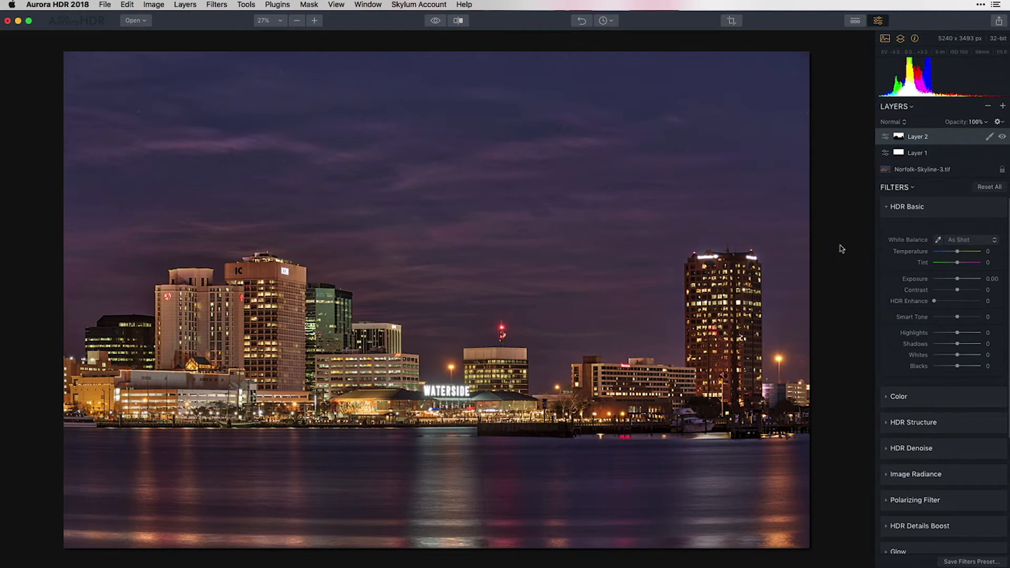
Set the sky layer's Exposure to 0.67, Contrast to 13, Smart Tone to 16 and HDR Structure Amount to 10.
left_click_drag(958, 280, 962, 280)
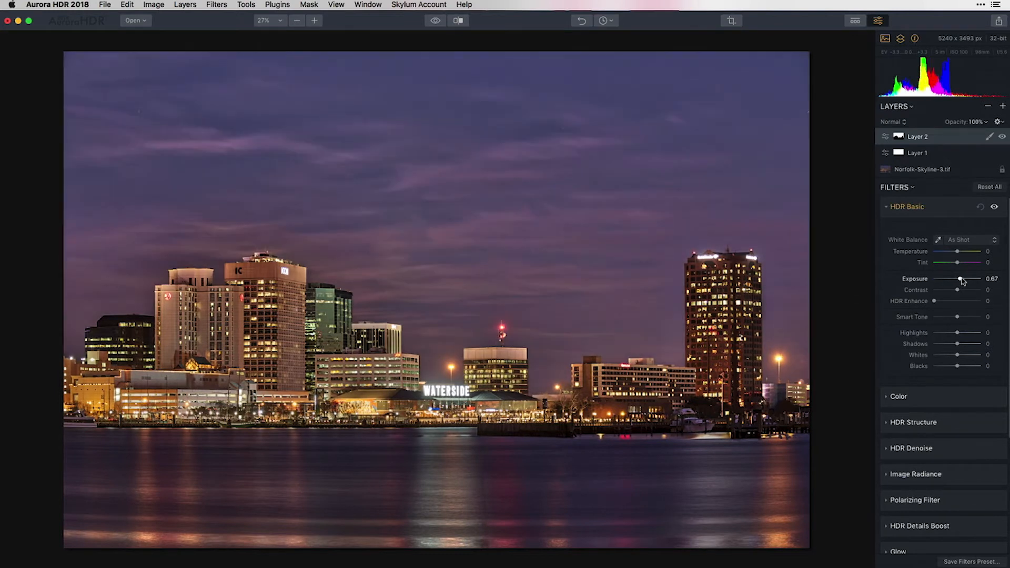
left_click_drag(957, 290, 961, 318)
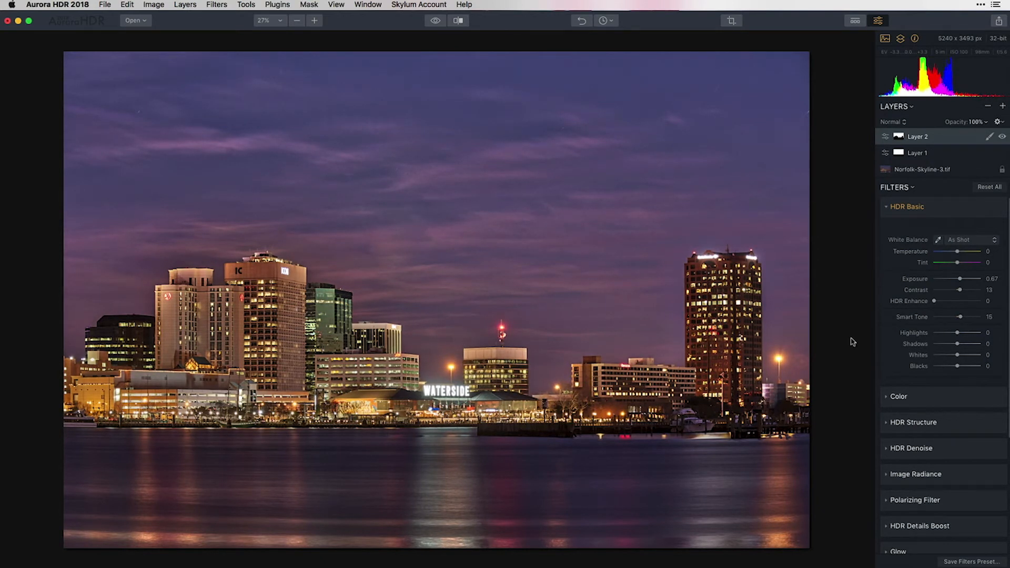
left_click(906, 422)
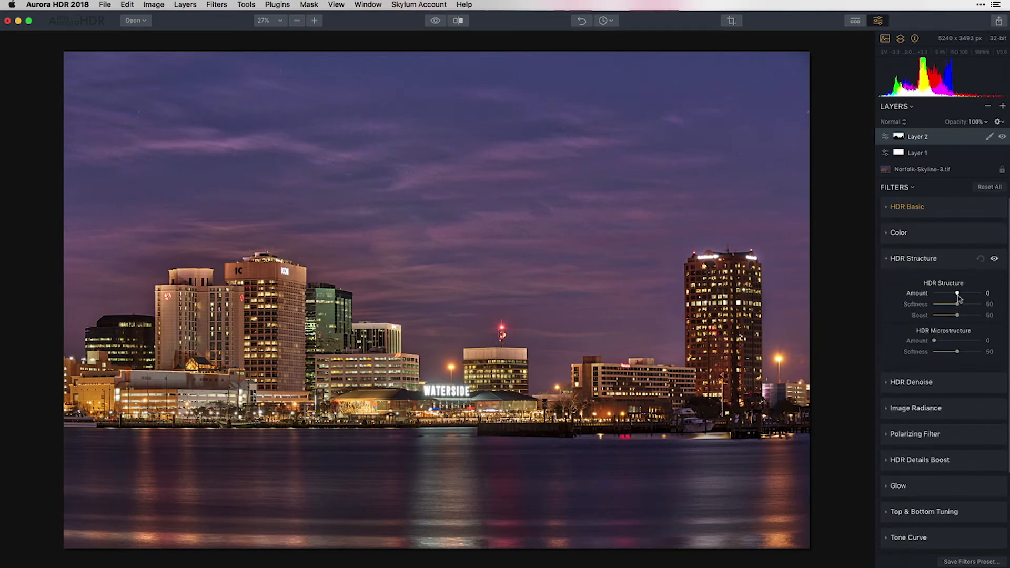
left_click_drag(959, 298, 961, 293)
Set the sky layer's HSL luminance to -32 for Blue and 36 for Magenta, and compare with the layer hidden and shown.
scroll(877, 328, "down", 2)
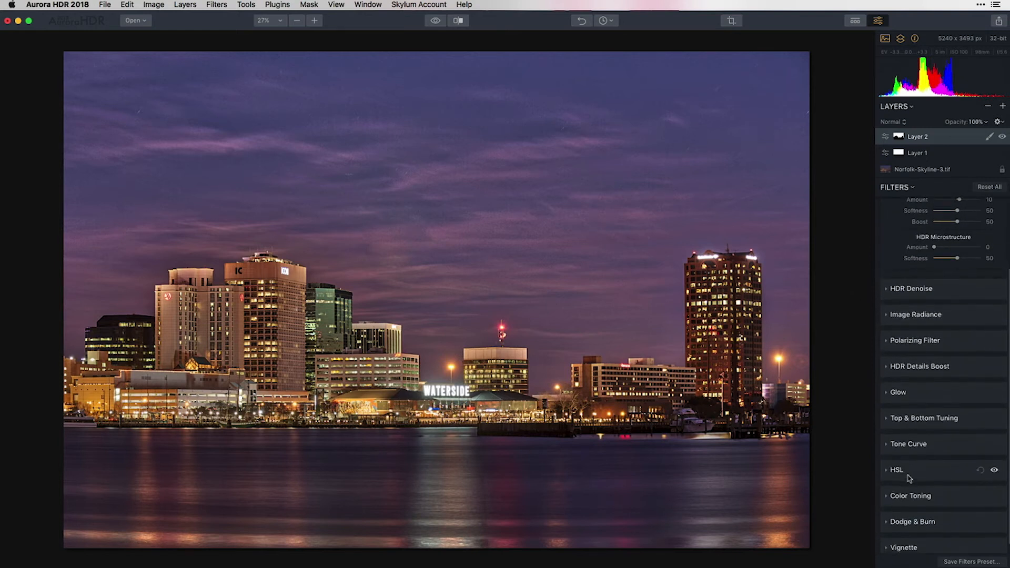
left_click(900, 467)
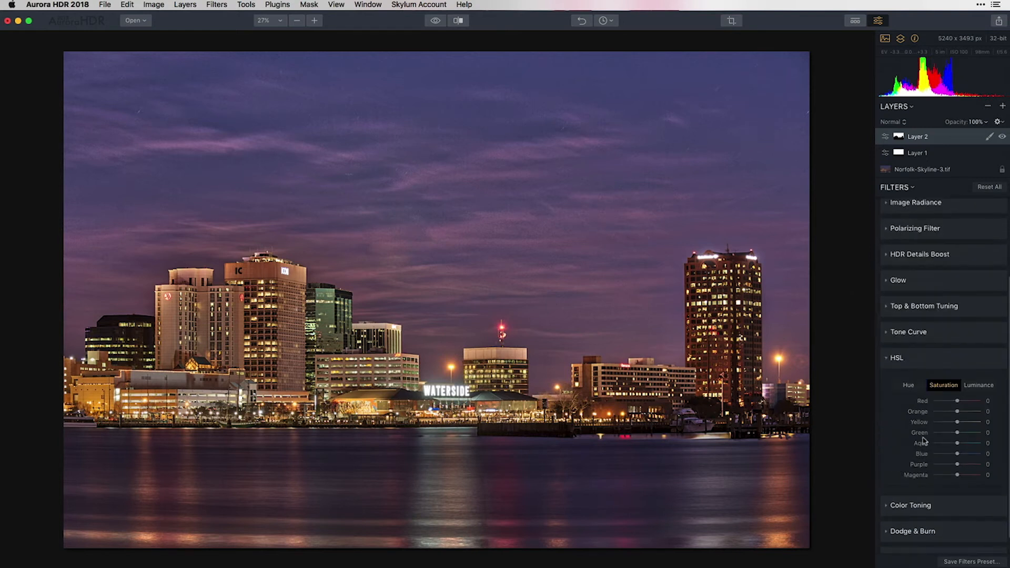
left_click(978, 386)
scroll(911, 425, "up", 1)
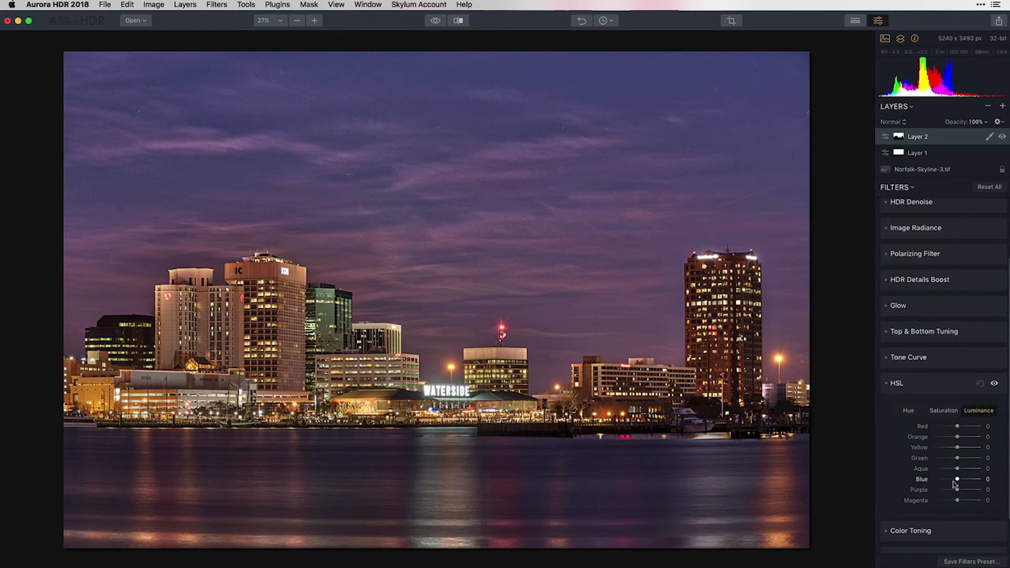
left_click_drag(957, 483, 966, 502)
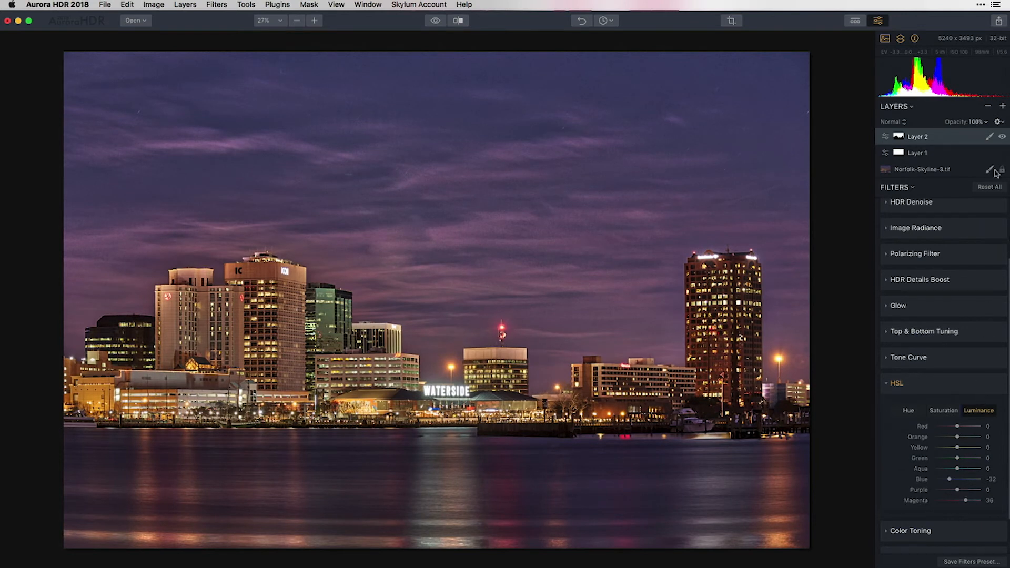
left_click(1003, 137)
left_click(1003, 138)
Inspect the sky at 100%, set HDR Denoise Amount to 77, and compare the whole photo with Layer 2 hidden and shown.
left_click(546, 178)
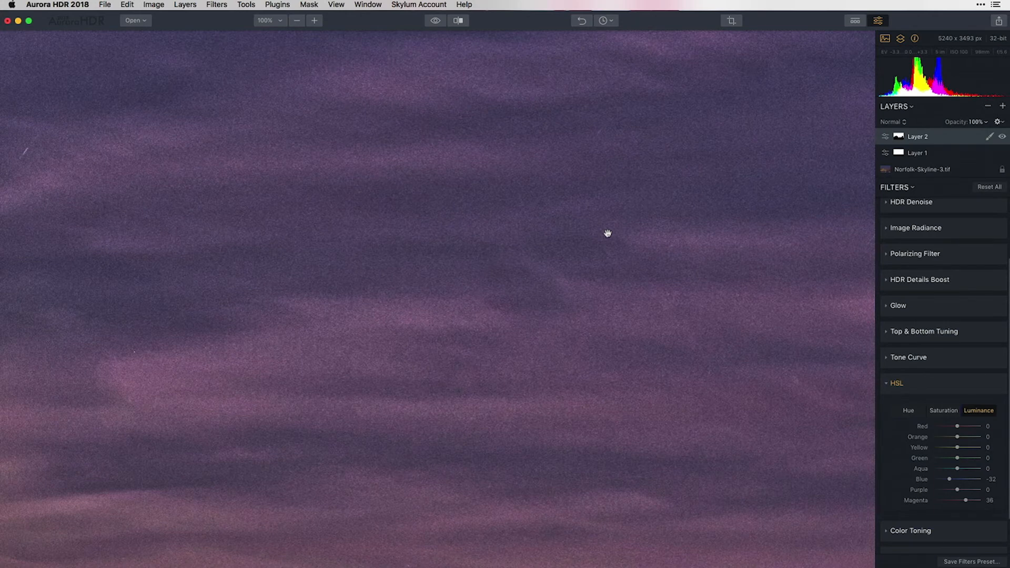
left_click(944, 411)
scroll(919, 291, "up", 3)
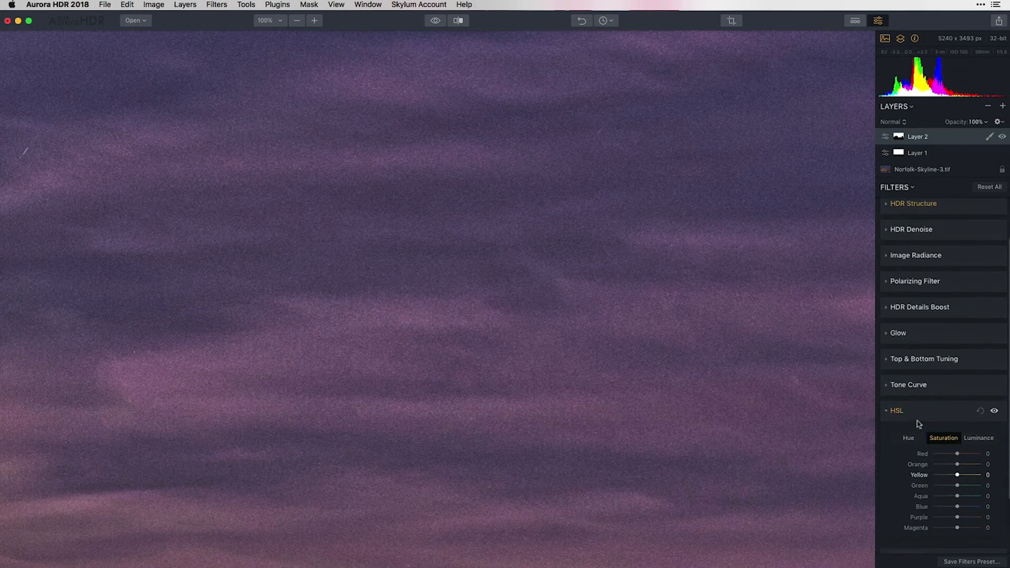
left_click(911, 241)
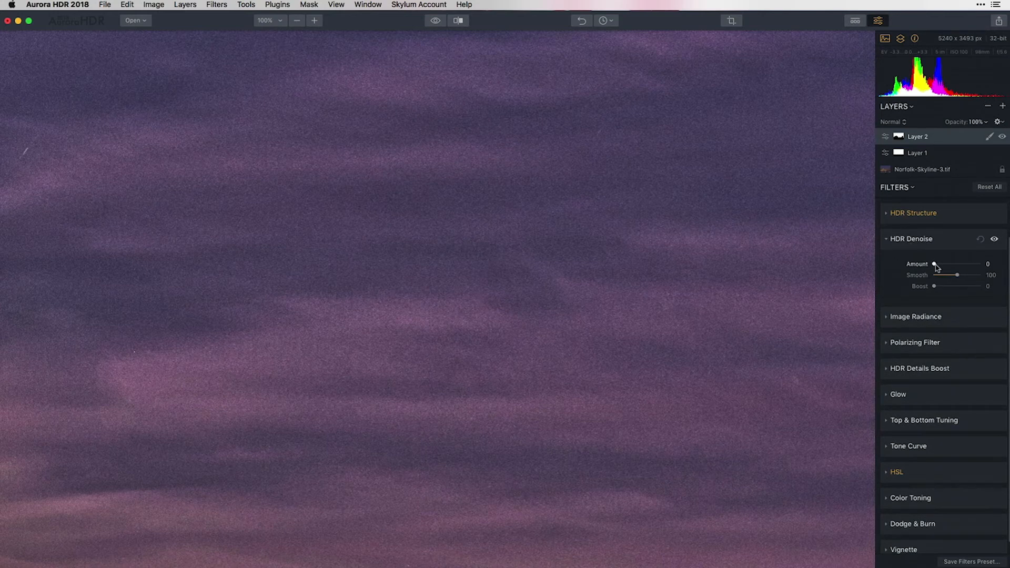
left_click_drag(935, 264, 969, 267)
key("super+0")
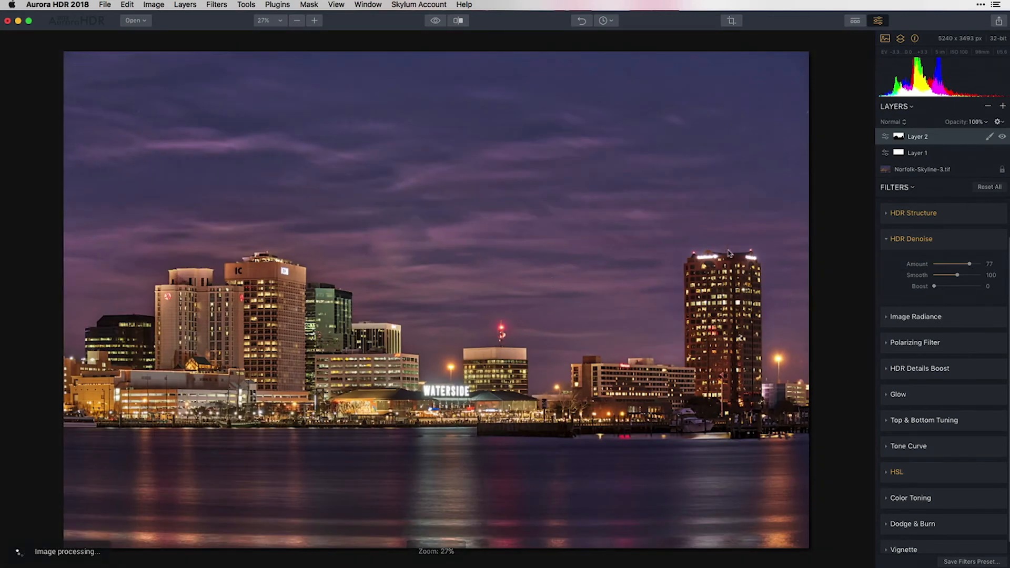
left_click(1003, 138)
left_click(1003, 138)
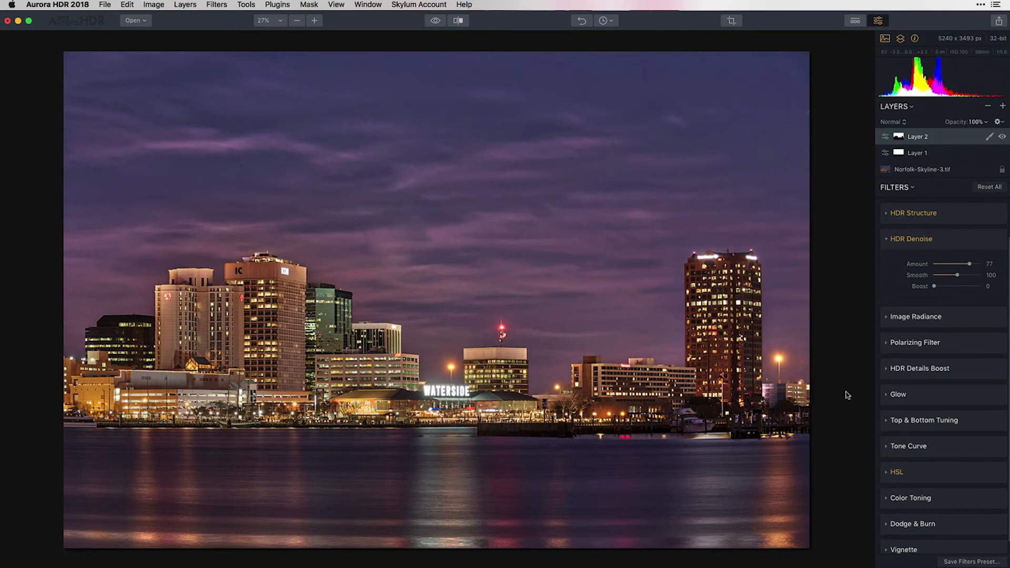
Add a new adjustment layer above the sky layer and darken the photo's edges with a post-crop Vignette using a negative Amount.
left_click(1003, 107)
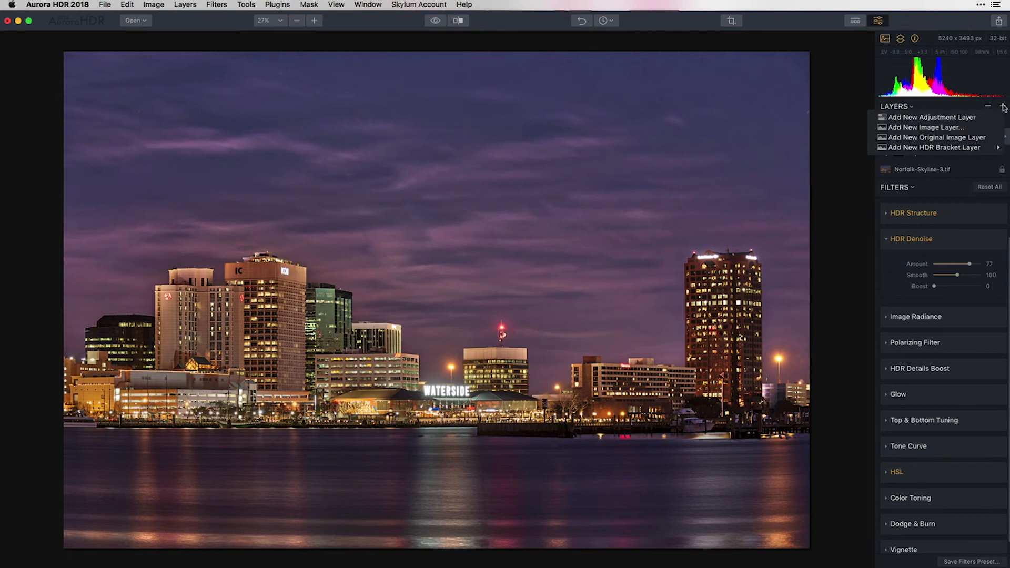
left_click(978, 116)
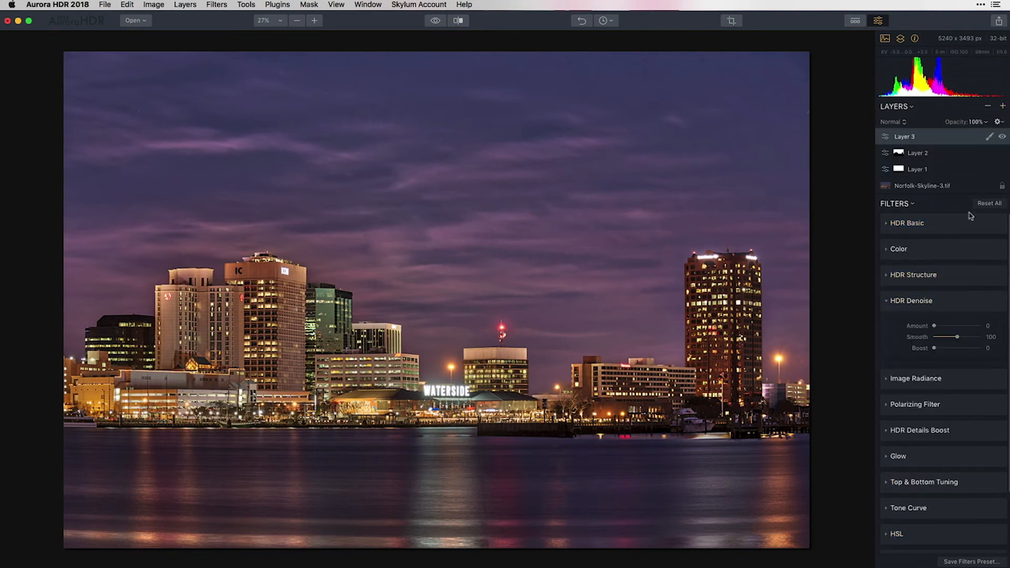
scroll(921, 253, "down", 3)
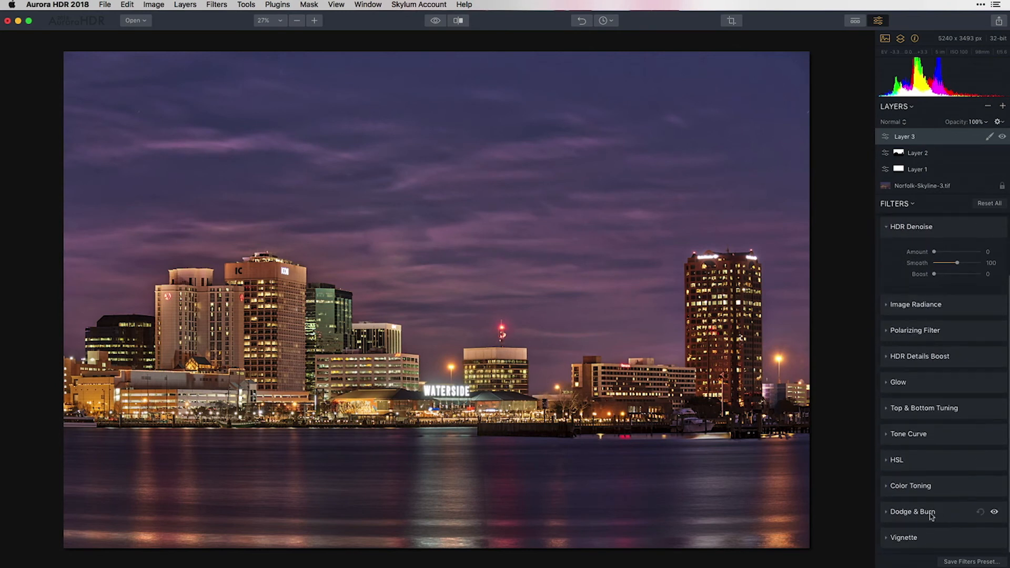
left_click(913, 536)
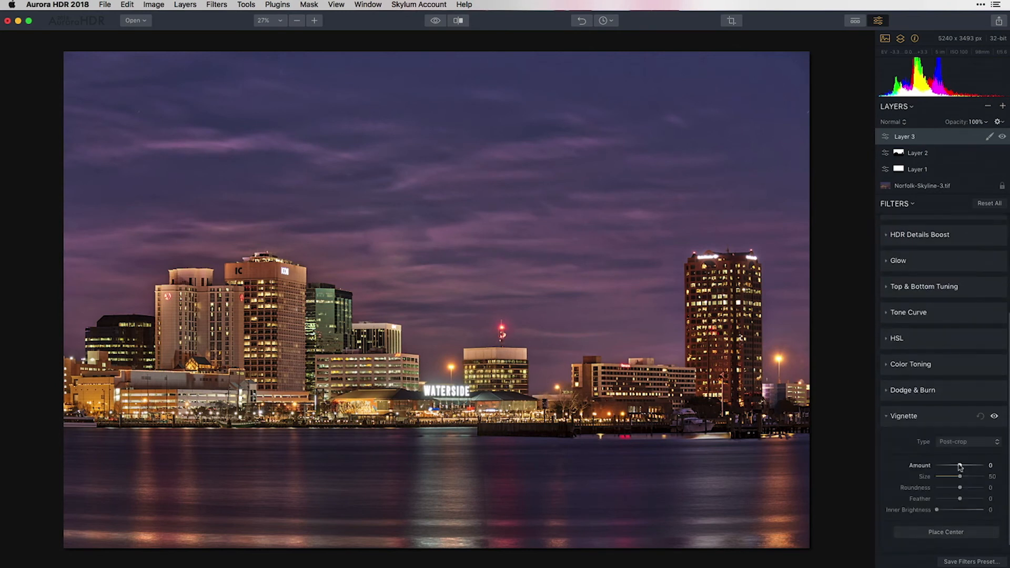
left_click_drag(960, 466, 949, 468)
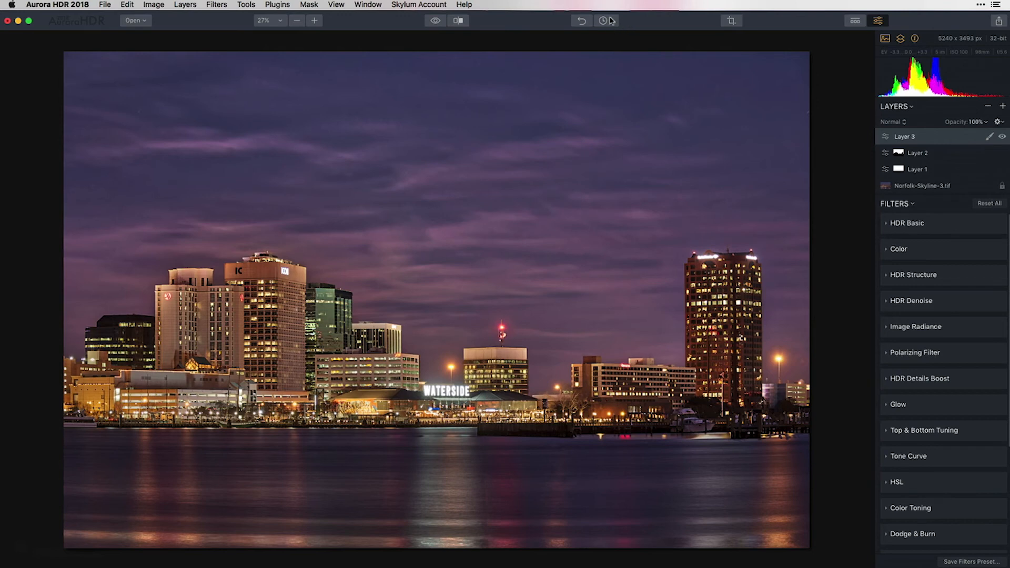
Review the edit history back to the Original state to compare the unedited photo with the finished version.
left_click(606, 20)
scroll(598, 105, "down", 1)
scroll(598, 105, "down", 5)
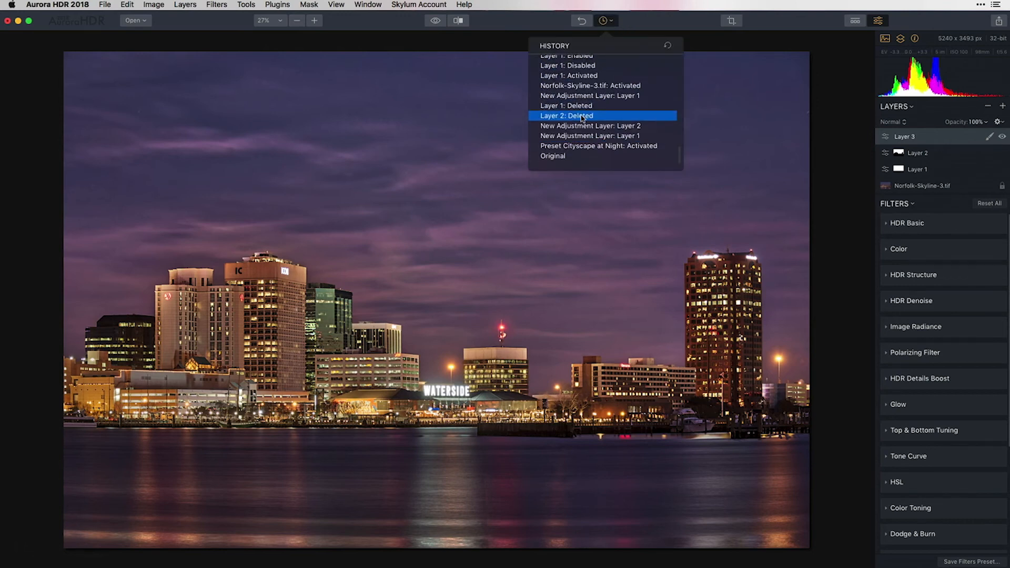
left_click(570, 162)
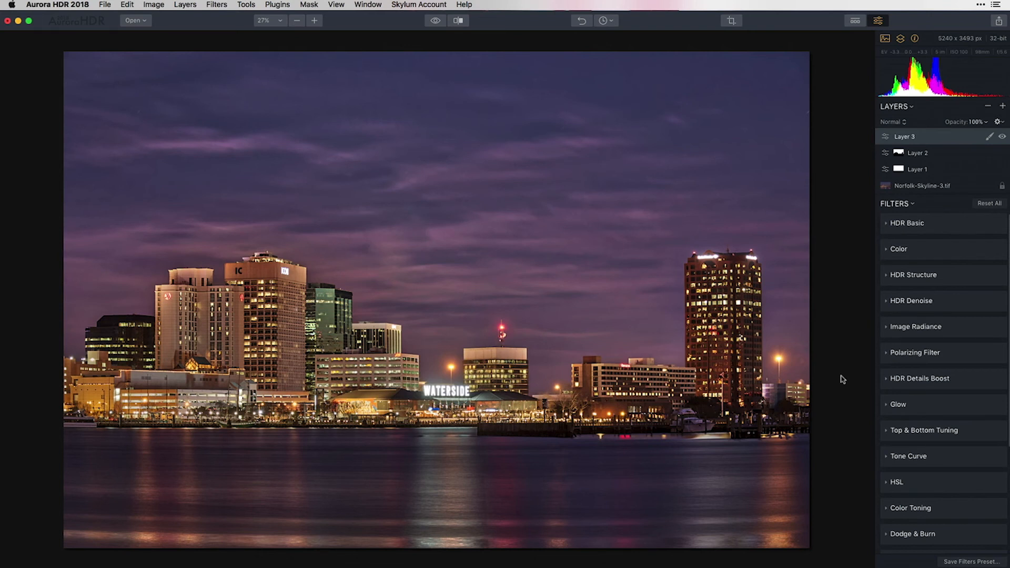
Export the photo as Norfolk-Skyline-3.jpeg to the Norfolk Skyline folder with Medium sharpening, Original size, sRGB color space, JPEG format and High quality.
left_click(104, 6)
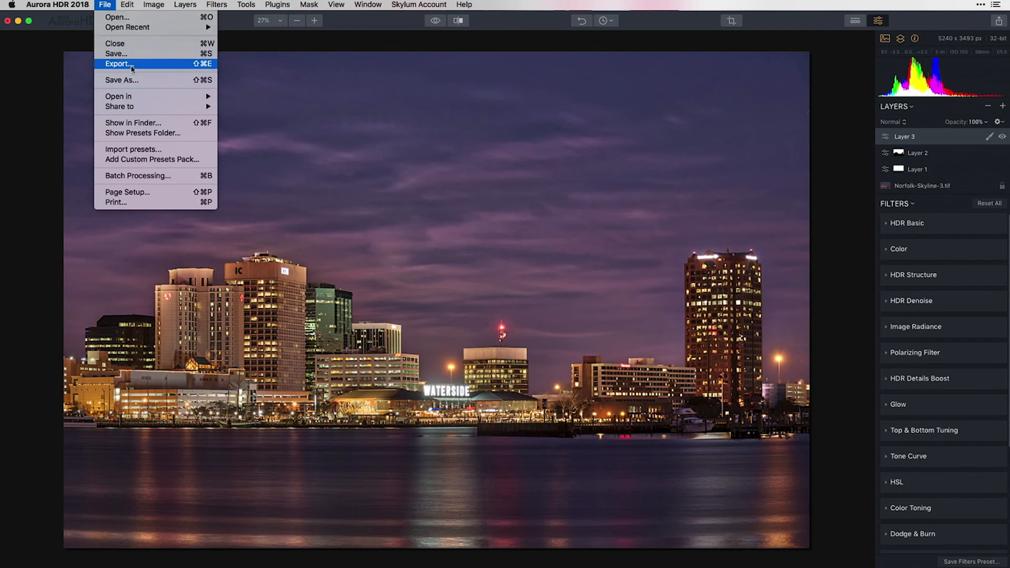
left_click(131, 65)
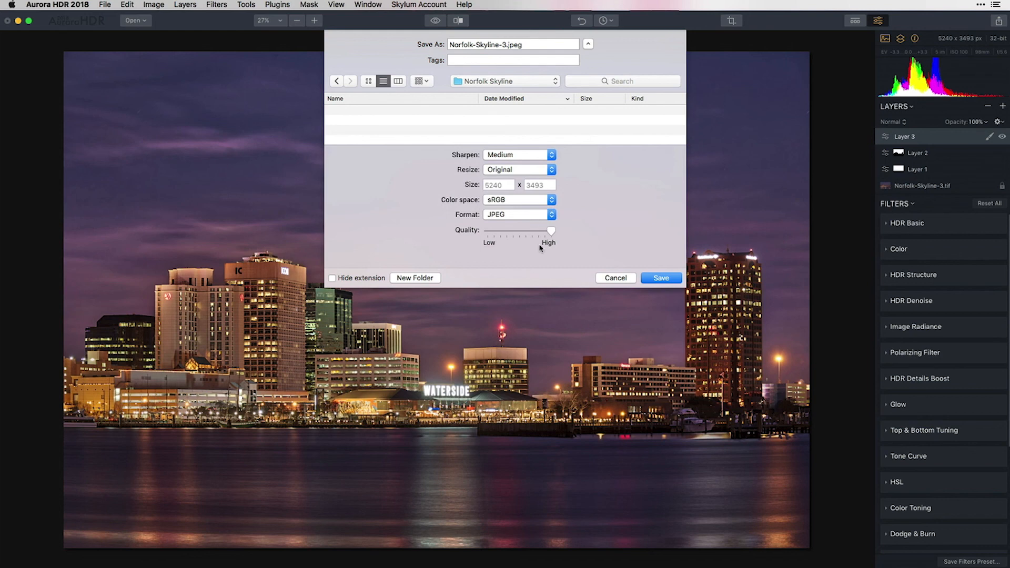
left_click(663, 278)
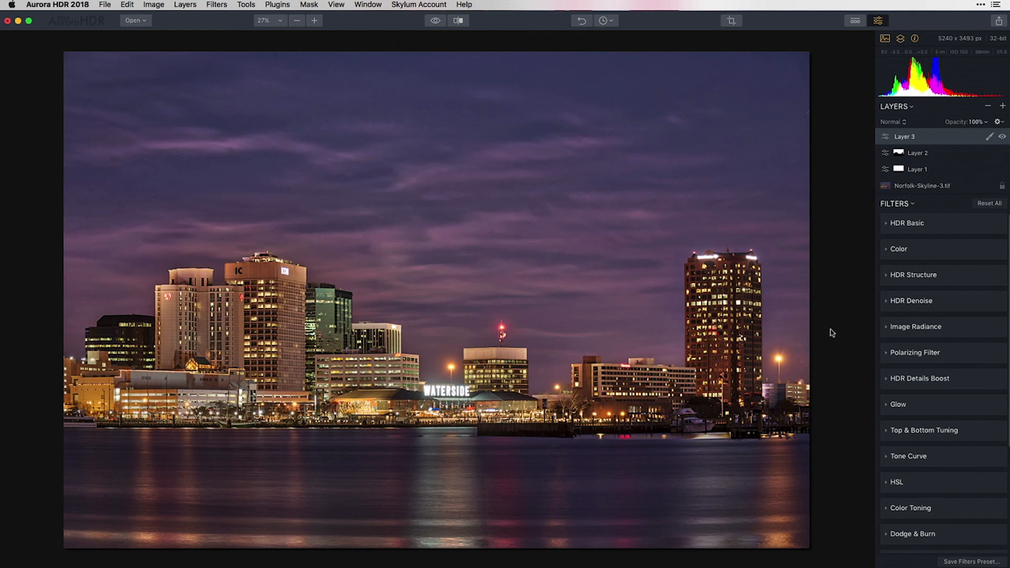